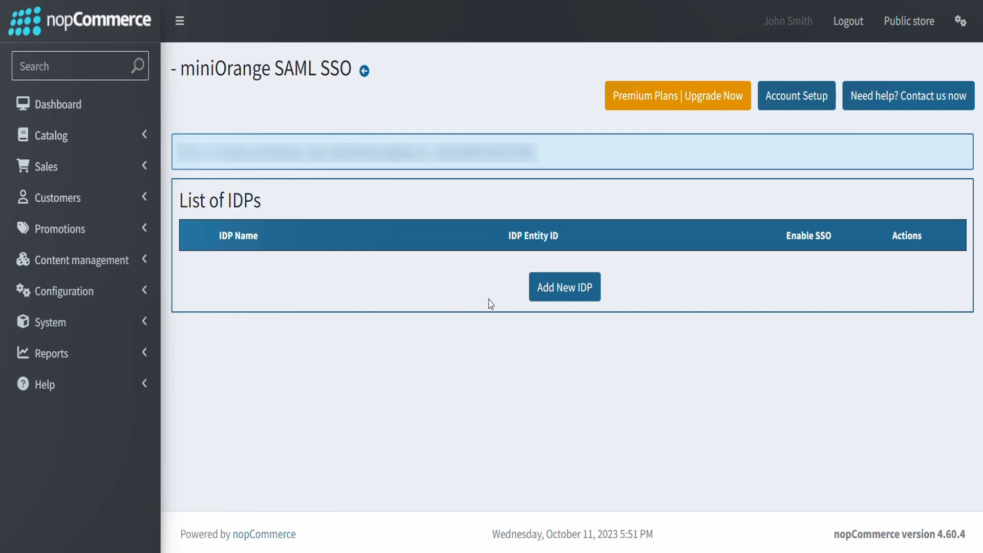
Start adding a new identity provider and examine the plugin's Service Provider Metadata, including the metadata URL and text.
click(561, 301)
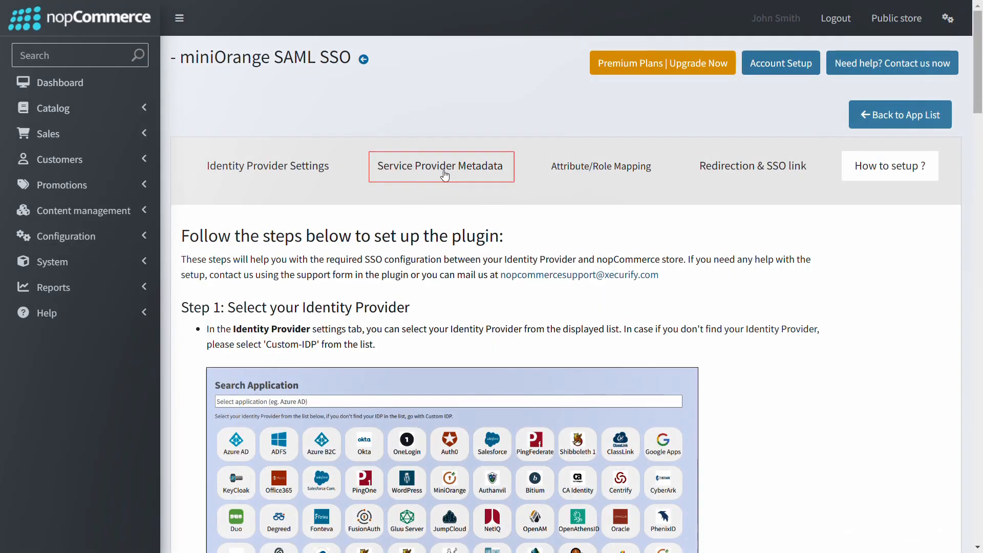
click(445, 176)
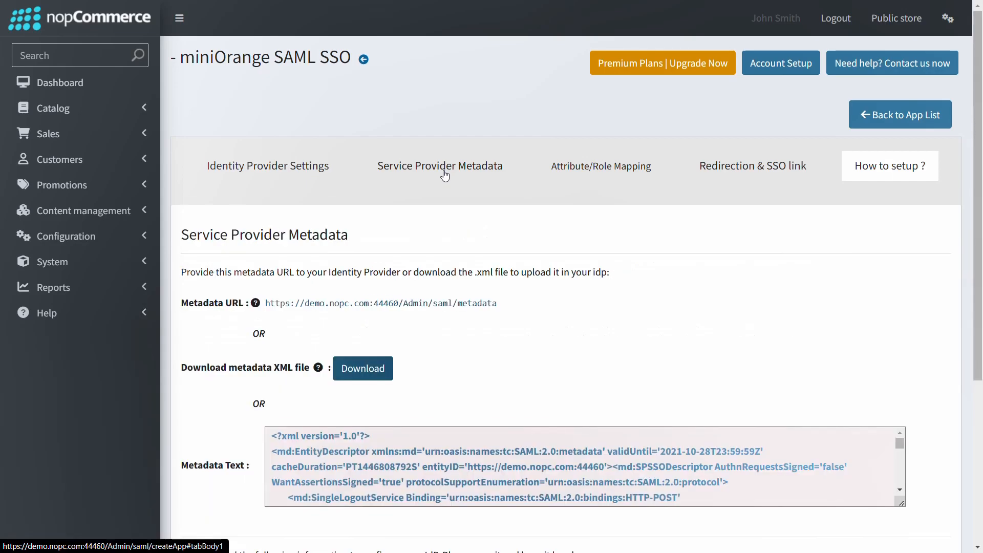
scroll(538, 238, down, 3)
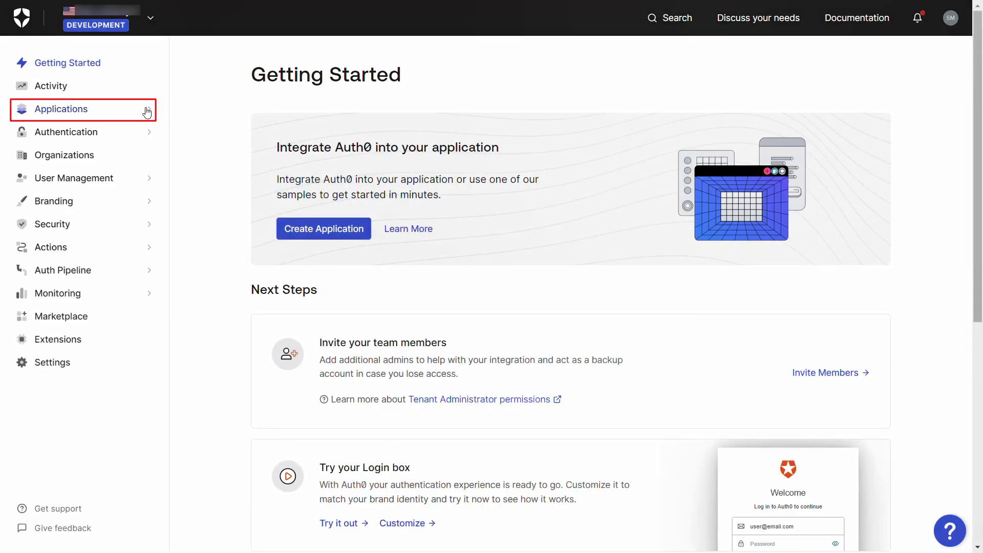
Switch to Auth0 and create a Regular Web Application named DEMO APP.
click(144, 108)
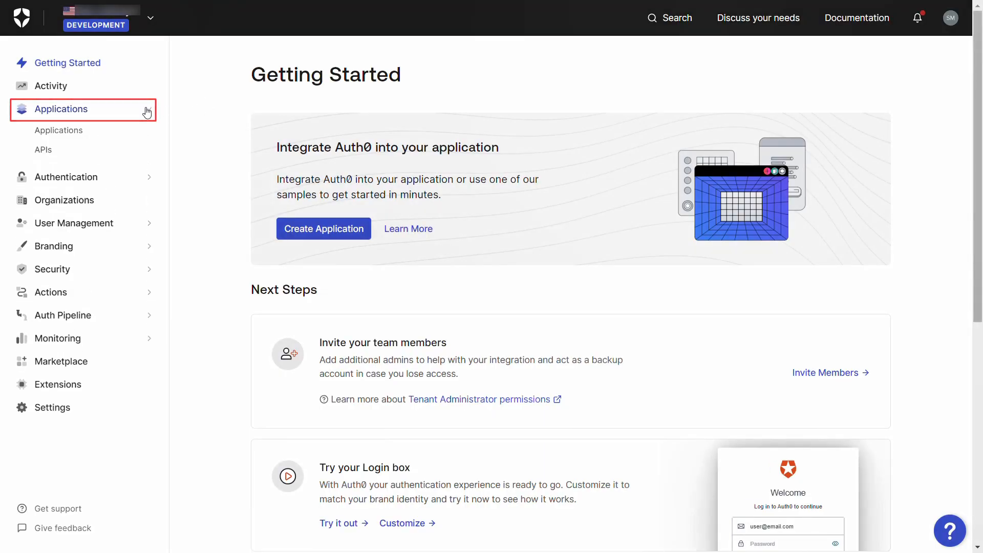
click(100, 129)
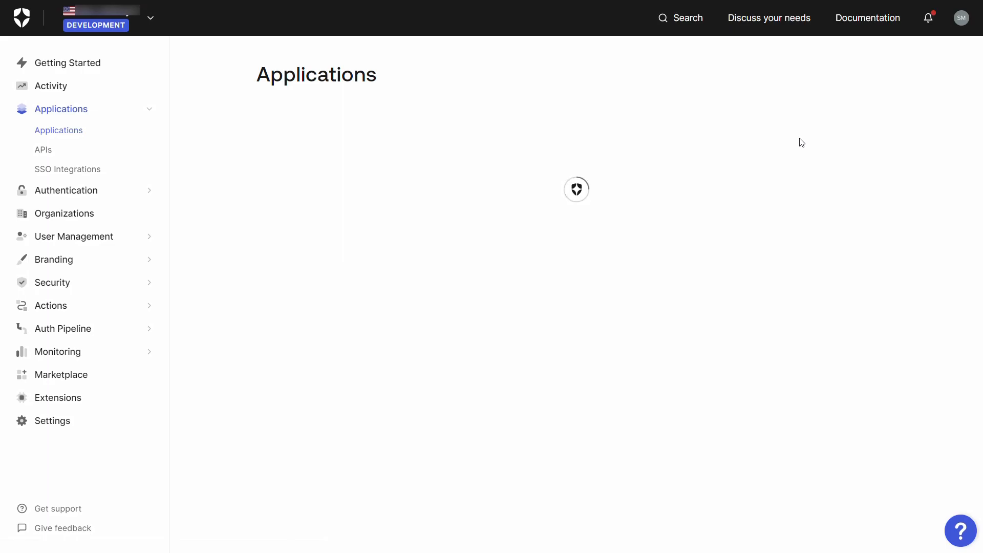
click(837, 78)
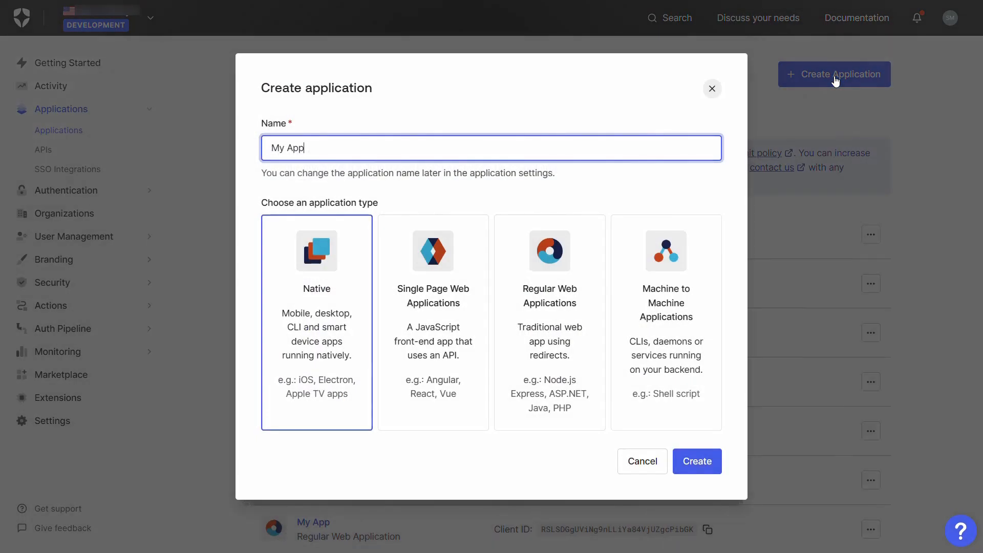
key(BackSpace)
key(BackSpace)
key(BackSpace)
key(BackSpace)
key(BackSpace)
key(BackSpace)
text(DEMO A)
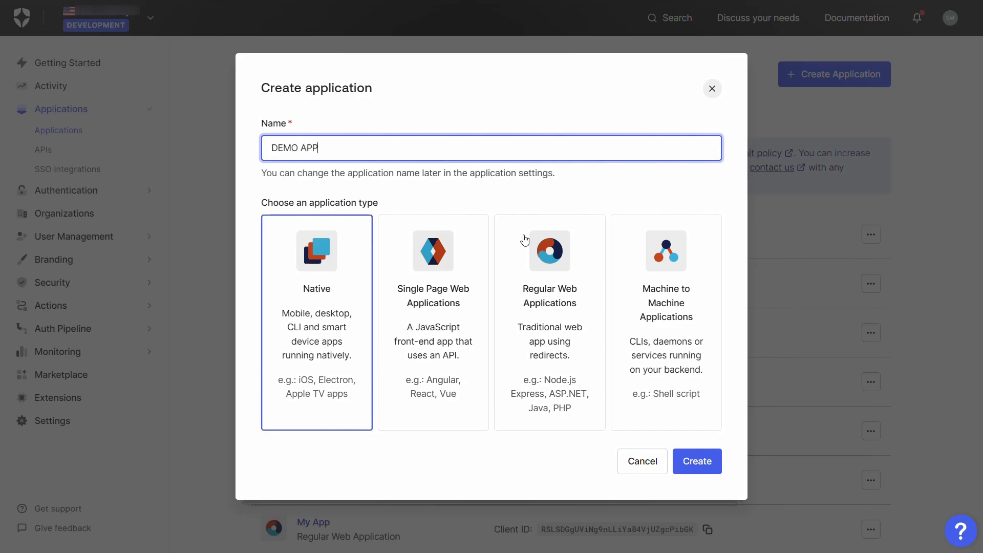
click(535, 259)
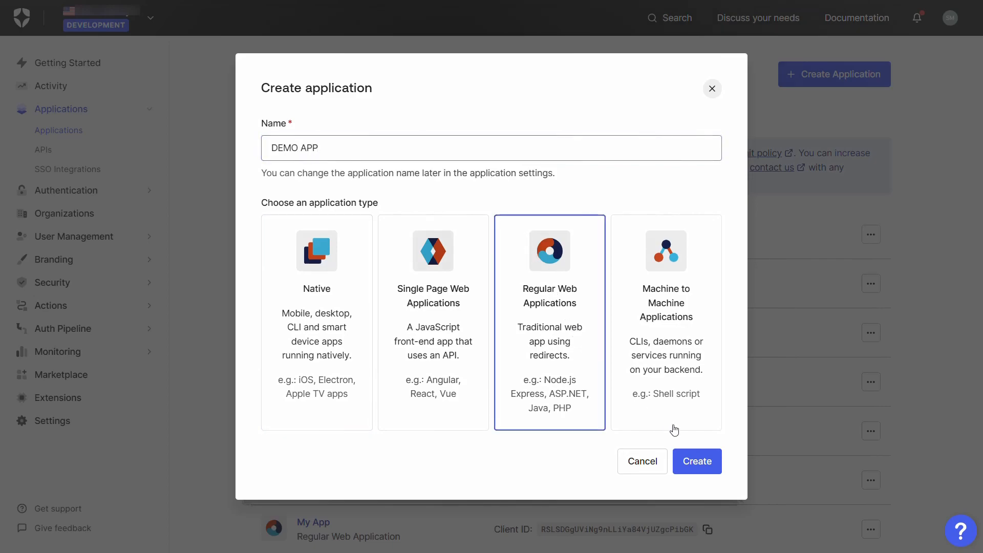
click(696, 467)
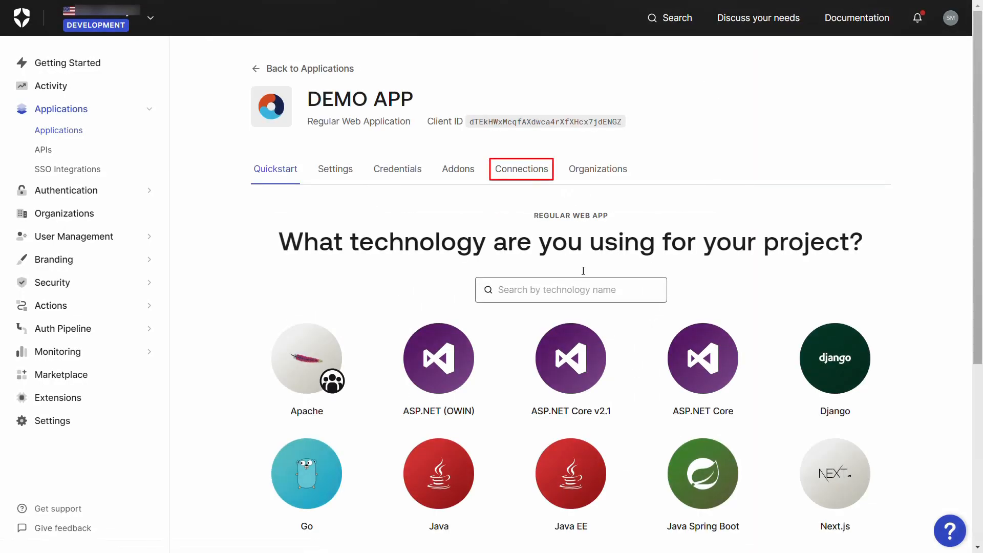
Check the connections of DEMO APP and open its SAML2 Web App addon.
click(526, 172)
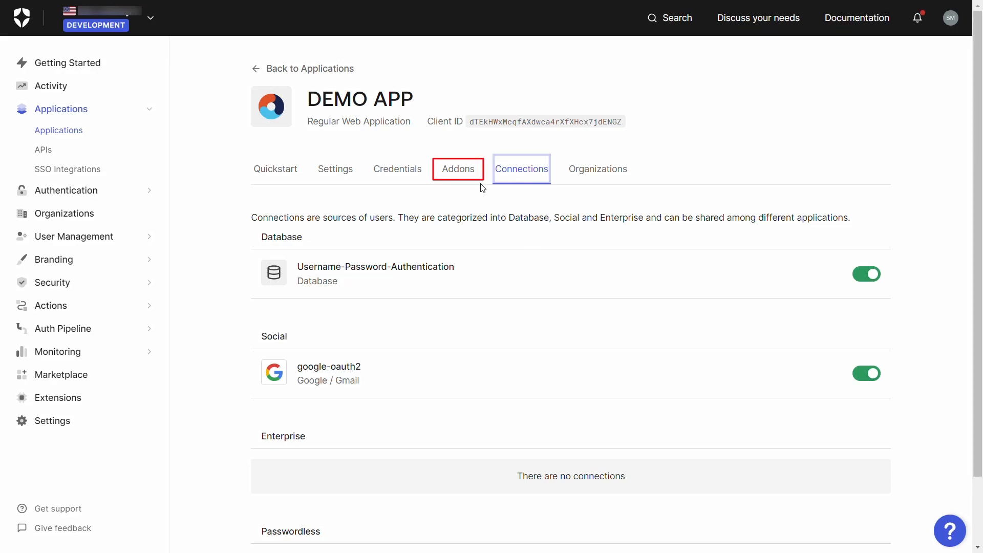
click(462, 175)
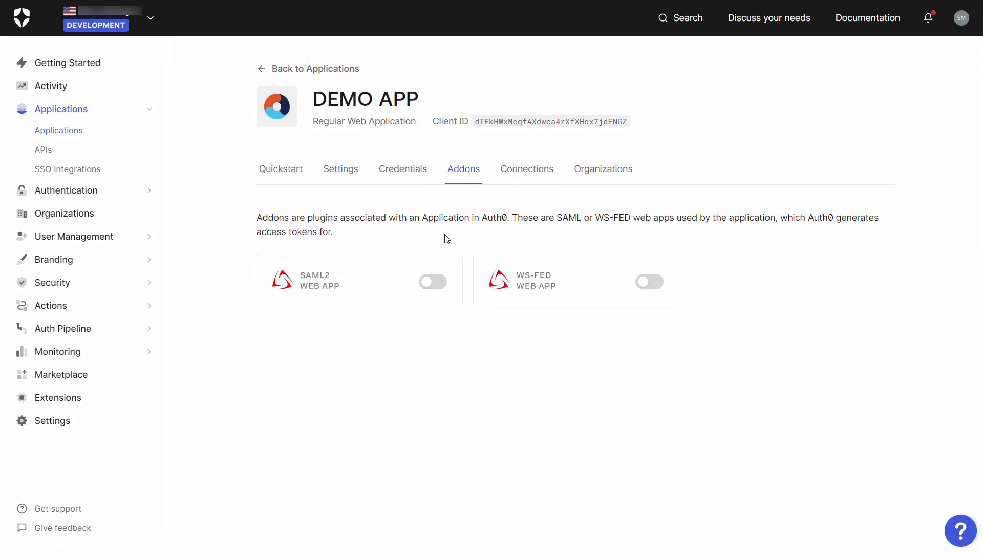
click(435, 282)
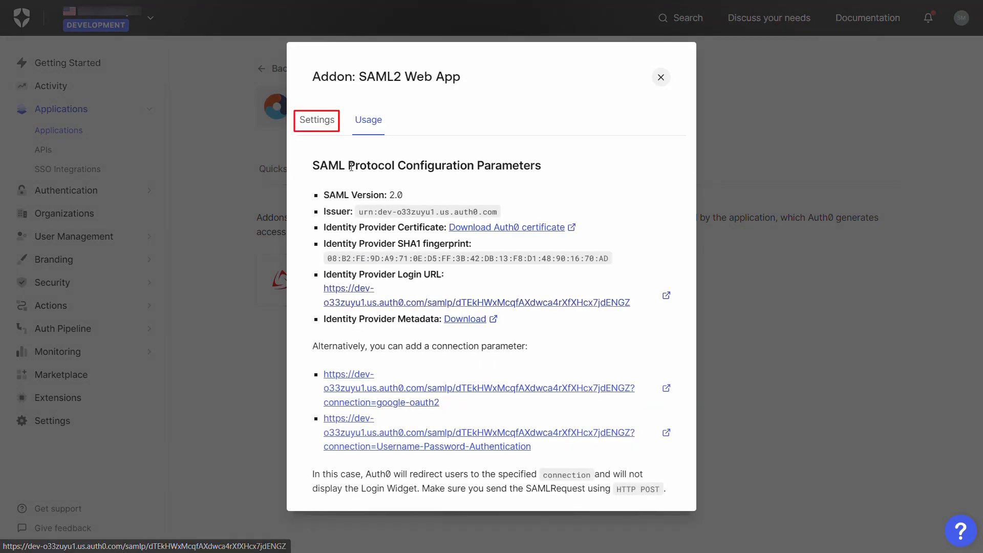
click(324, 126)
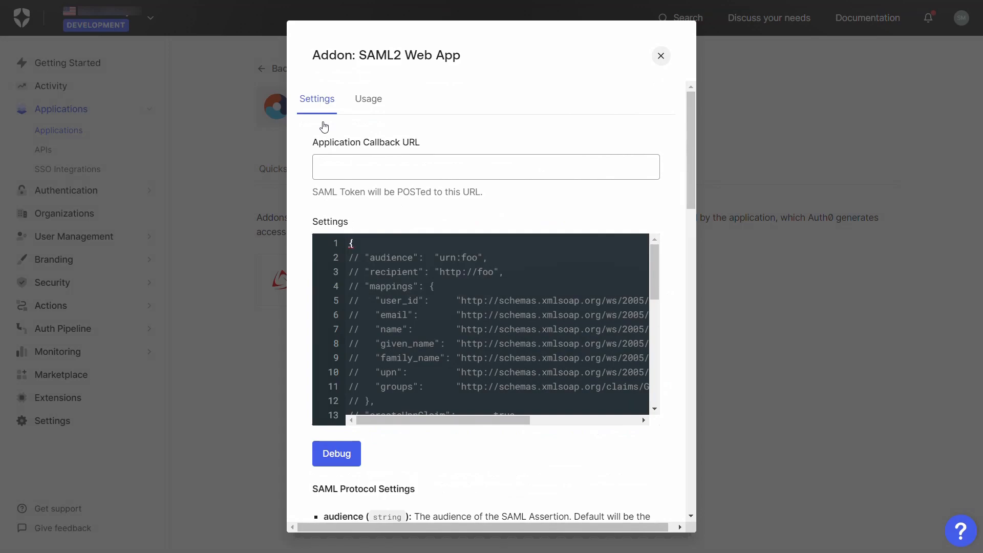
click(336, 167)
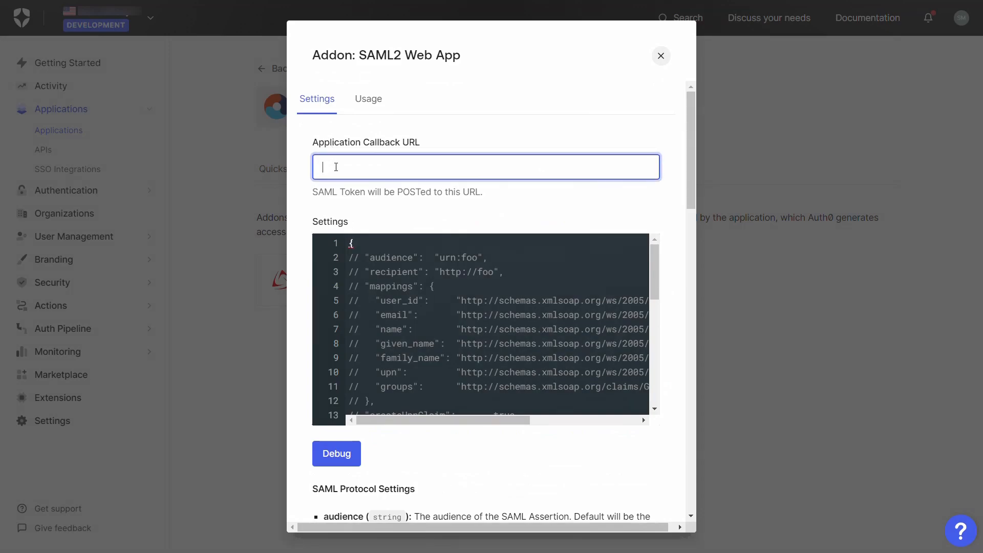
key(ctrl+v)
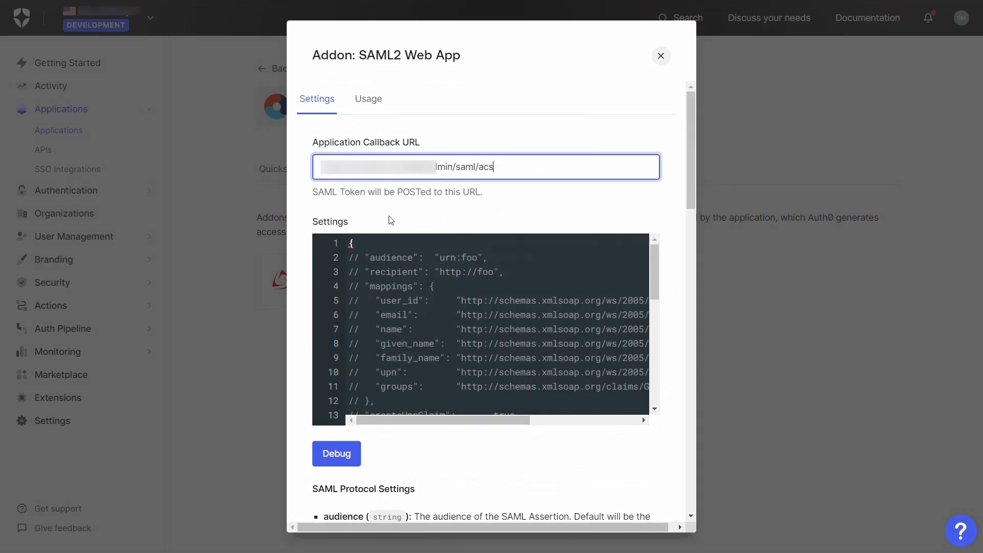
Replace the placeholder recipient in the SAML2 settings code with the store's /Admin/saml/acs URL.
click(488, 272)
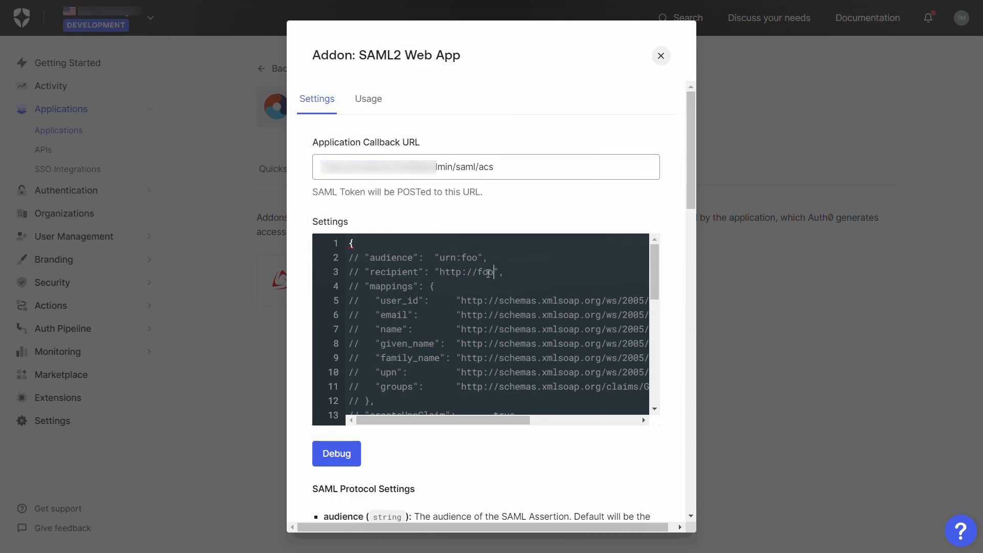
key(ctrl+shift+Left)
key(ctrl+shift+Left)
key(ctrl+shift+Left)
key(ctrl+v)
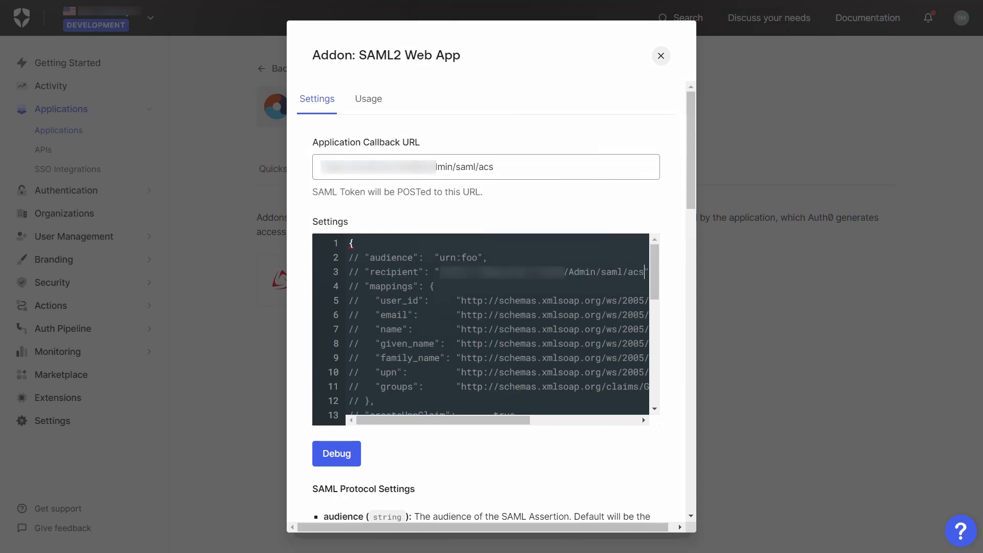
Replace the placeholder audience urn:foo in the SAML2 settings code with the copied service provider value.
key(ctrl+shift+Left)
key(ctrl+shift+Left)
key(ctrl+shift+Left)
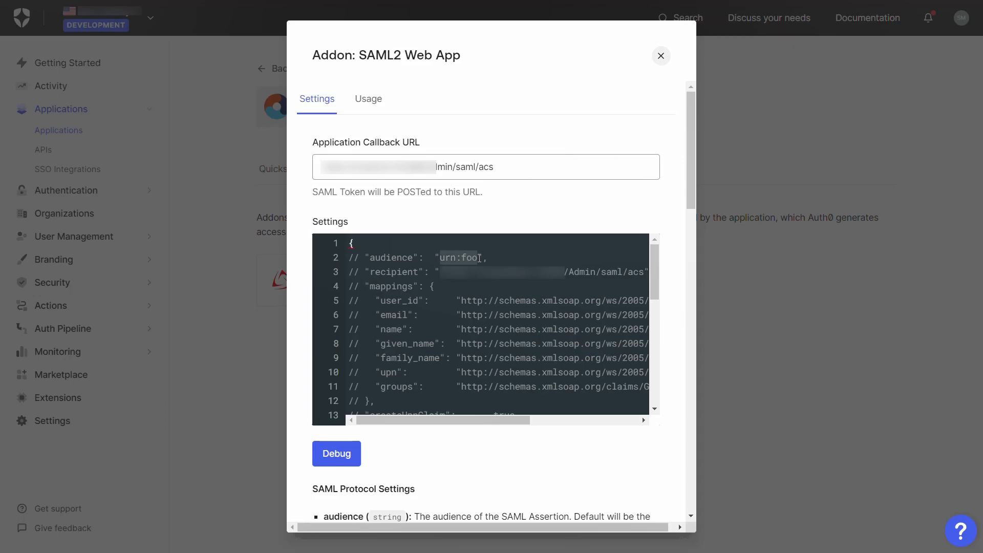
key(ctrl+v)
Enable and save the SAML2 Web App addon configuration and display its usage parameters.
scroll(533, 441, down, 15)
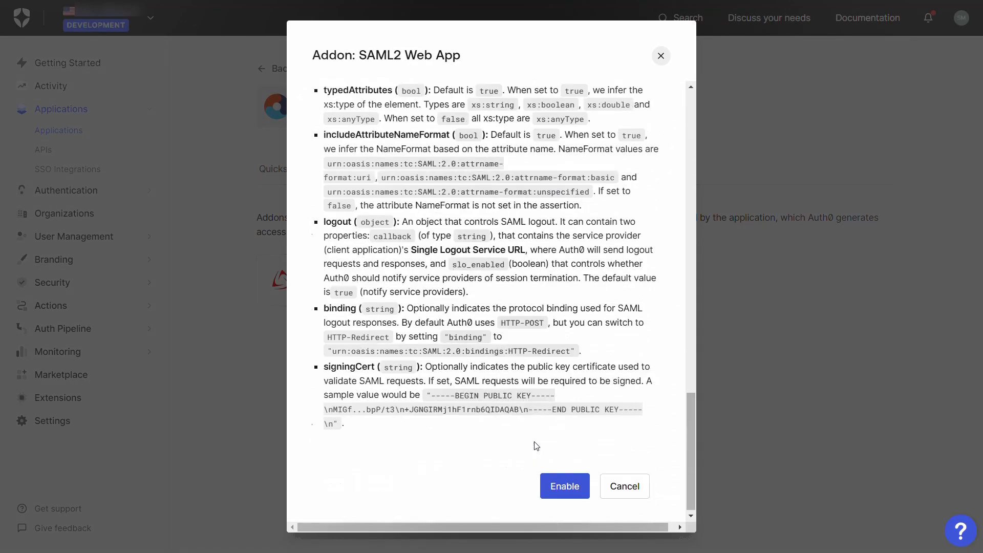
click(557, 484)
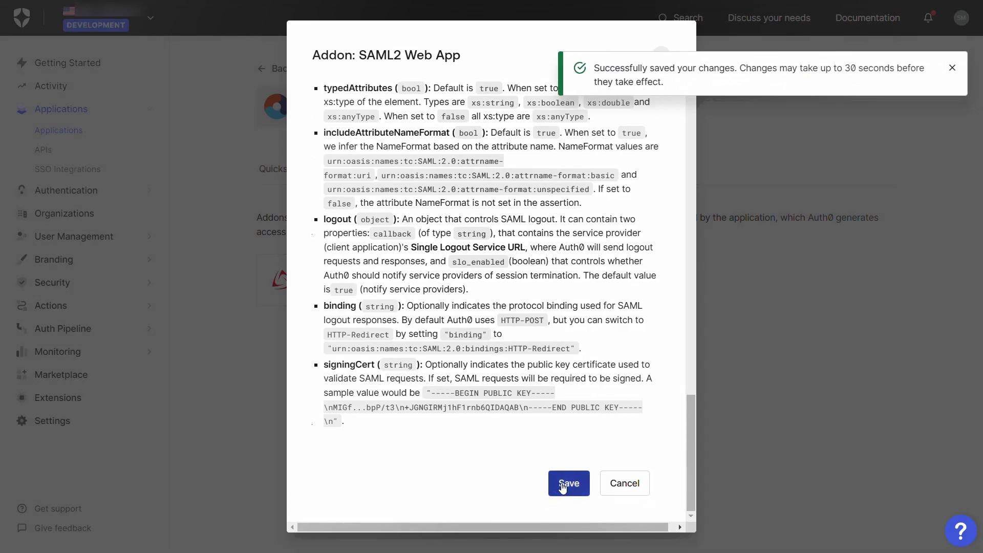
click(562, 487)
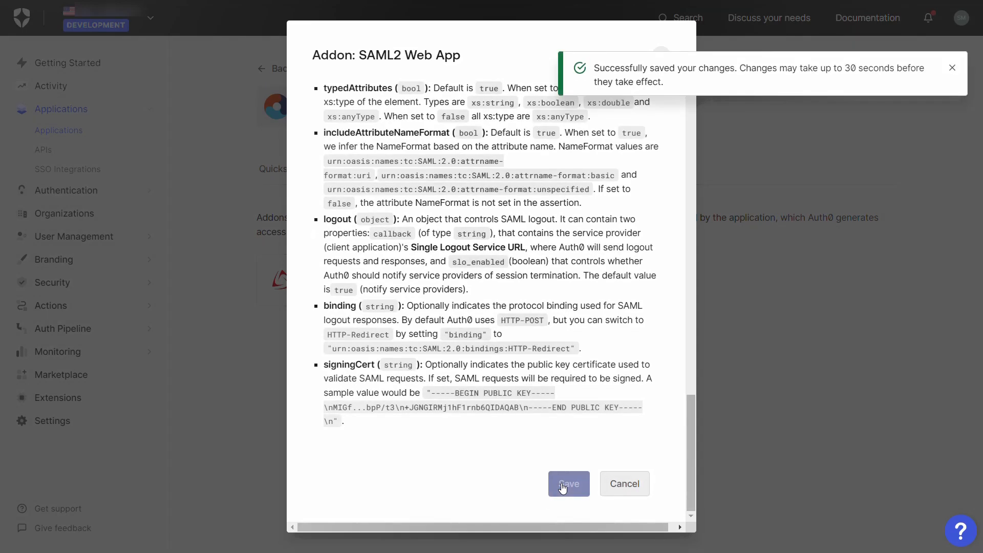
scroll(543, 410, up, 15)
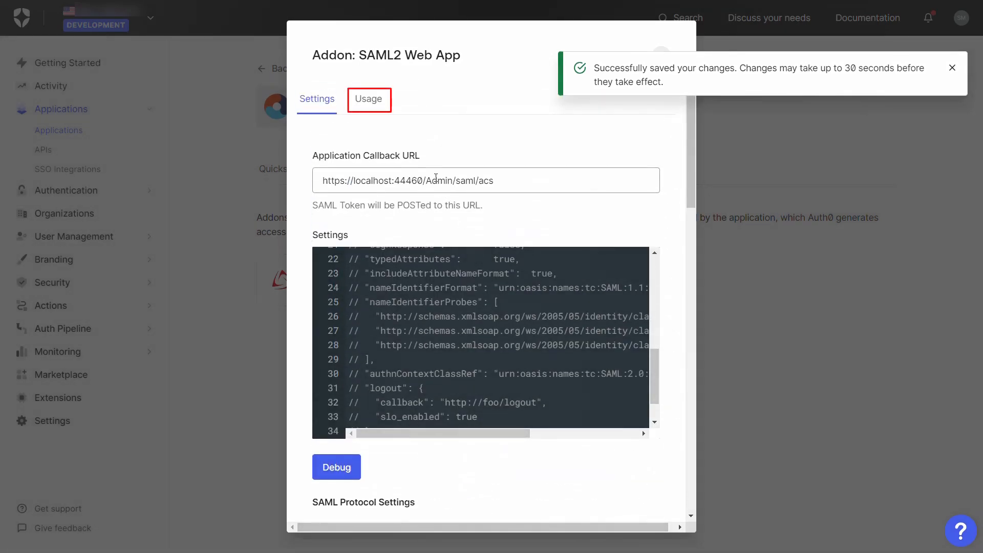
click(373, 101)
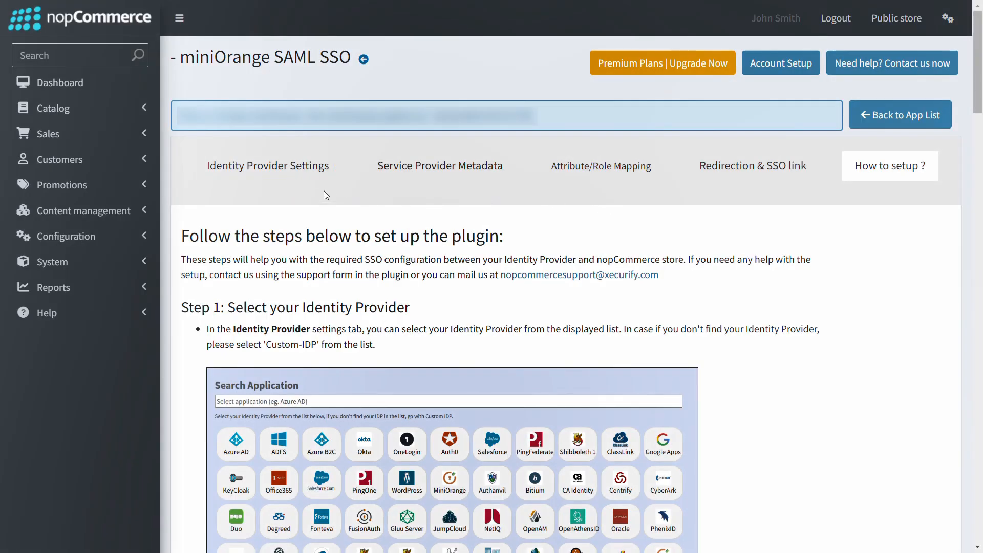
Switch to nopCommerce, choose Auth0 as the identity provider and upload its metadata XML file.
click(287, 177)
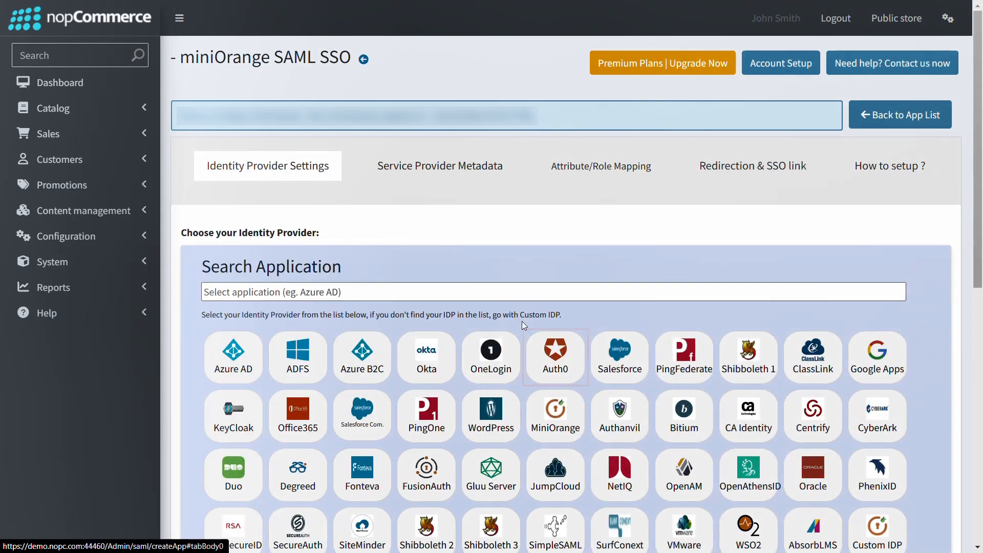
click(554, 350)
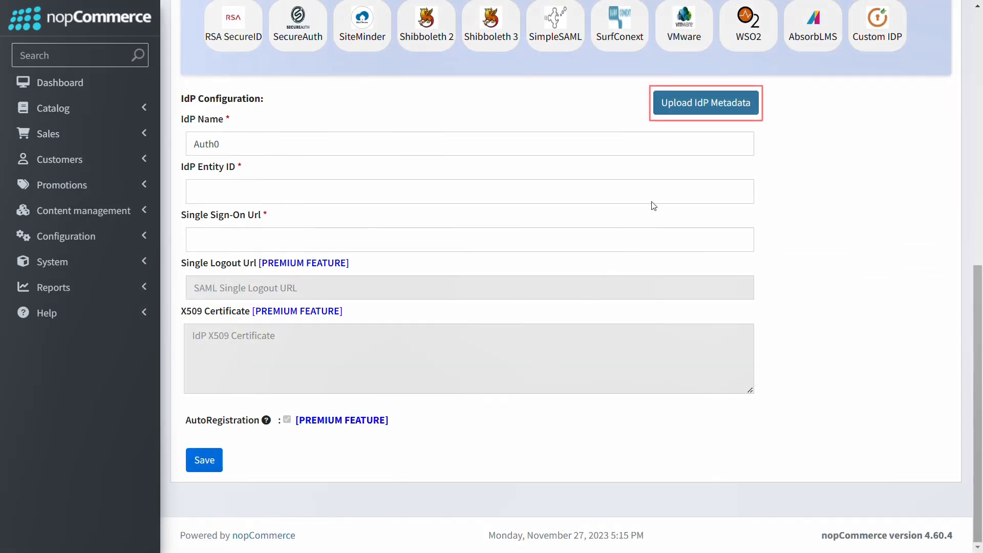
click(694, 112)
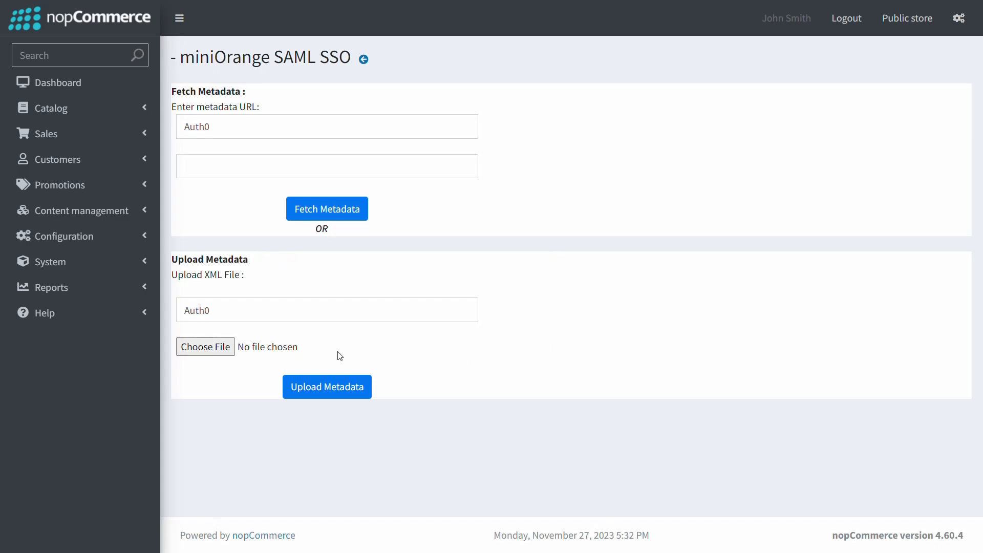
click(207, 348)
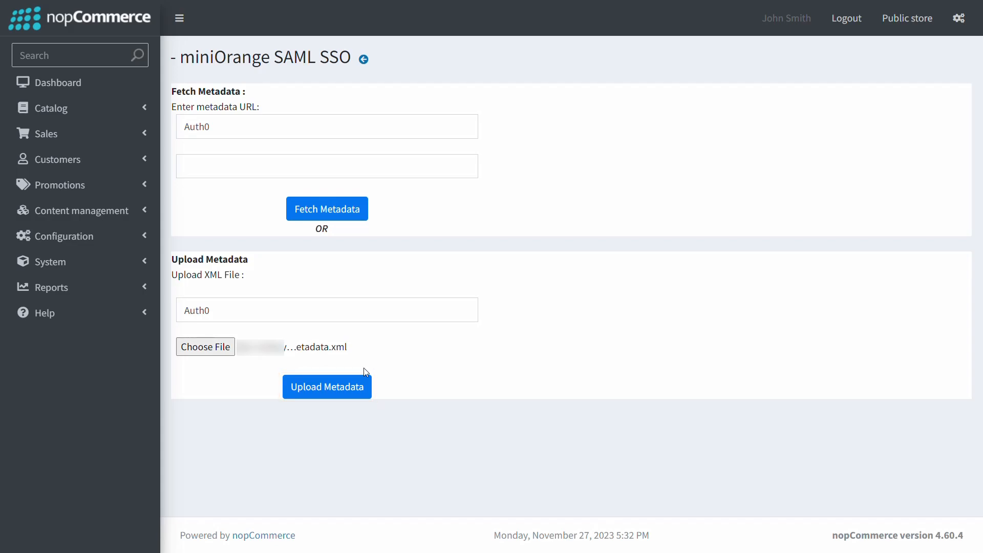
click(350, 388)
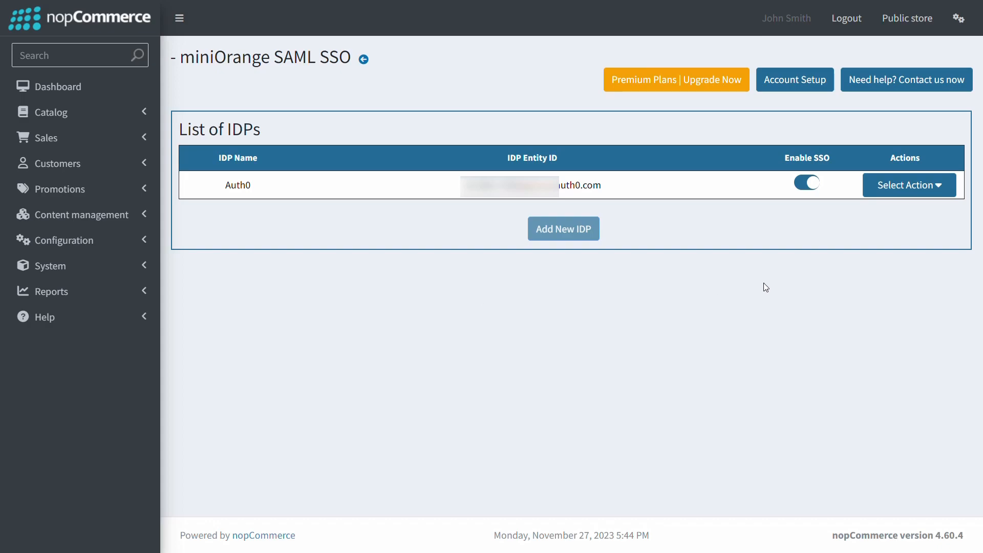
Test the Auth0 configuration by signing in with the account's email and password, and close the returned attribute list.
click(872, 193)
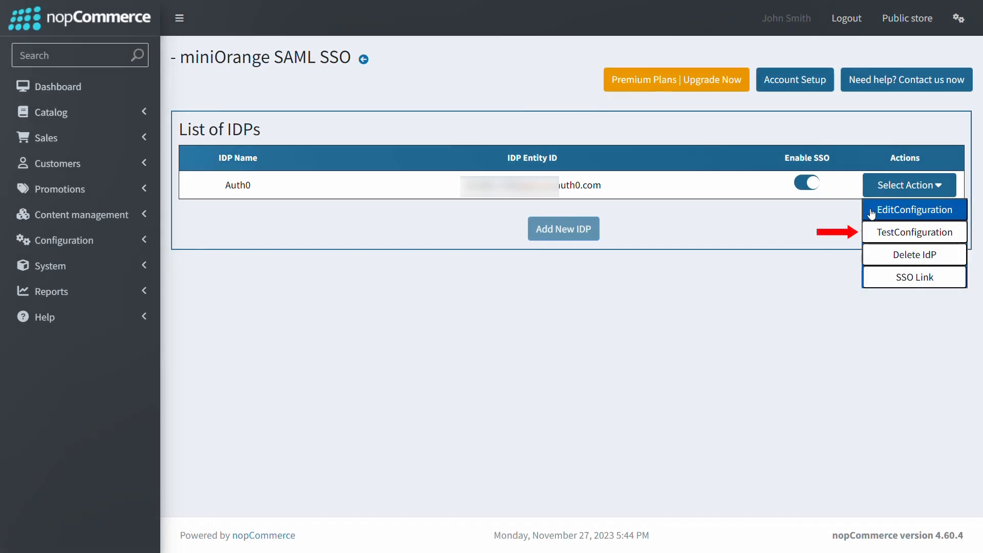
click(873, 233)
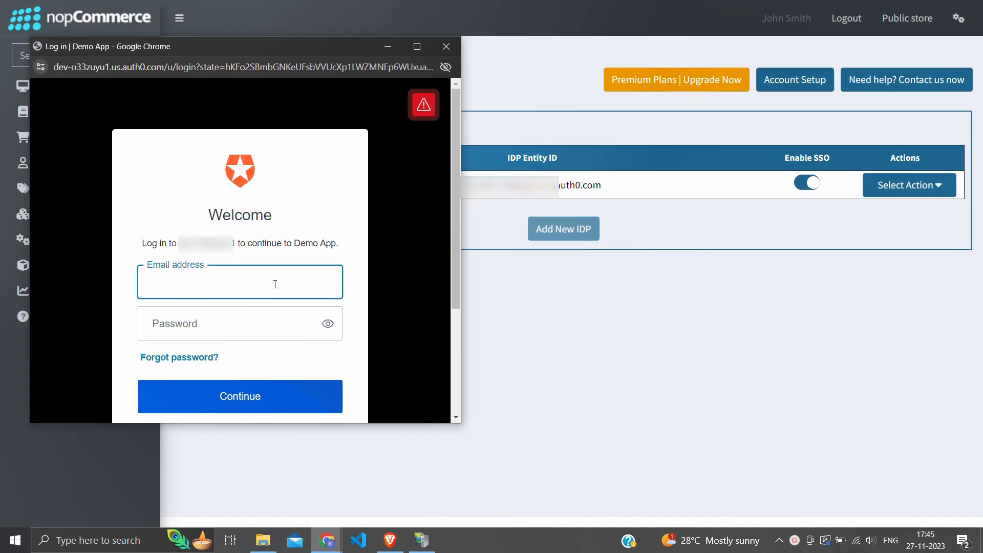
key(ctrl+v)
click(232, 324)
text(•••••••••)
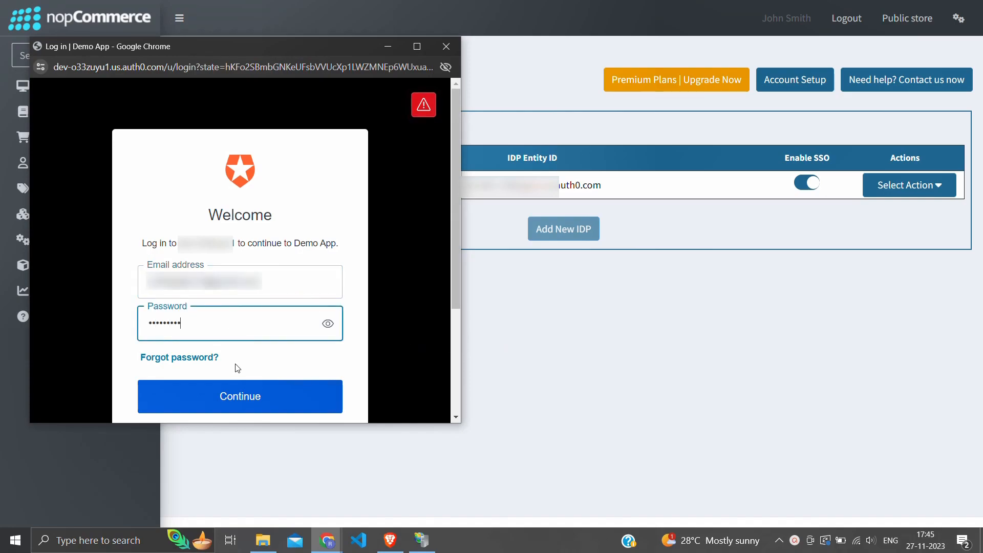
click(237, 396)
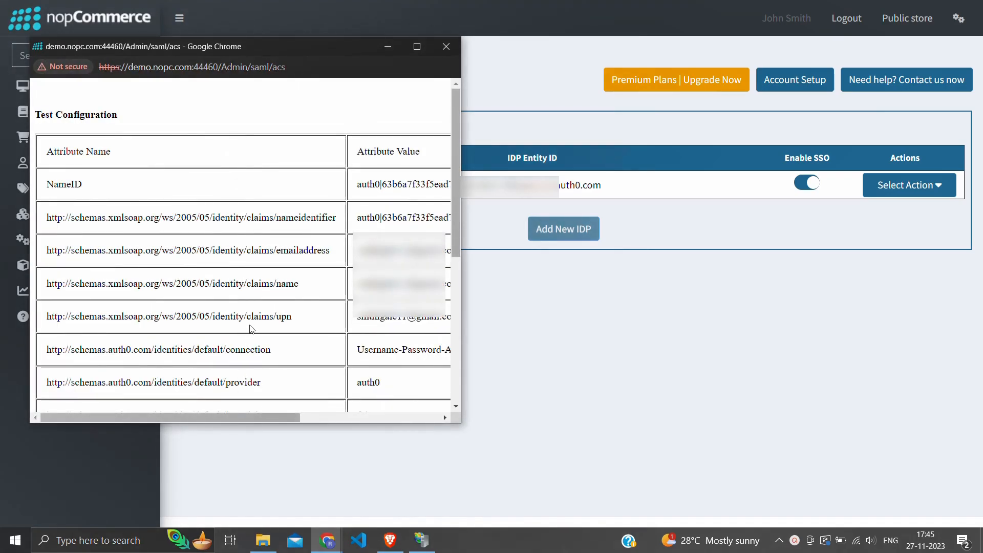
scroll(251, 328, down, 5)
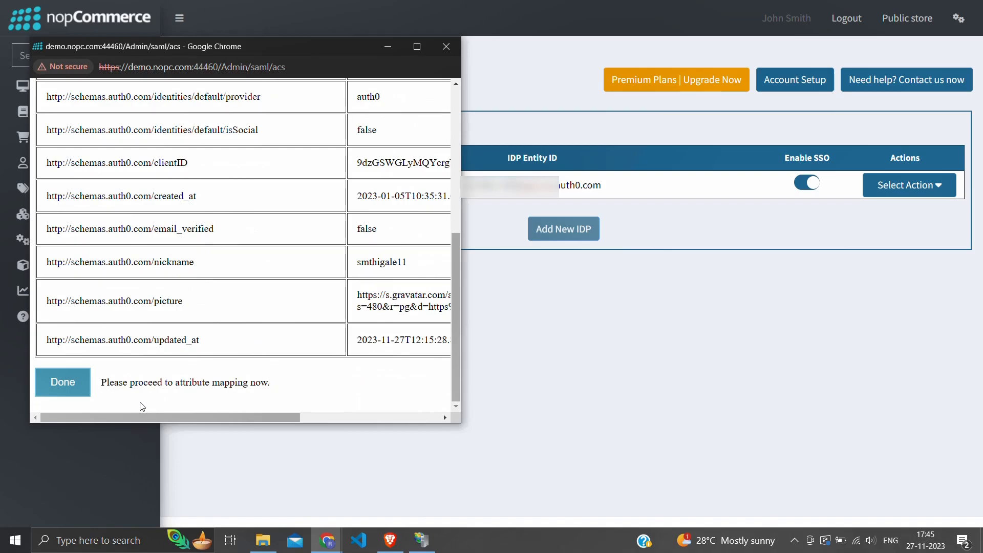
click(63, 383)
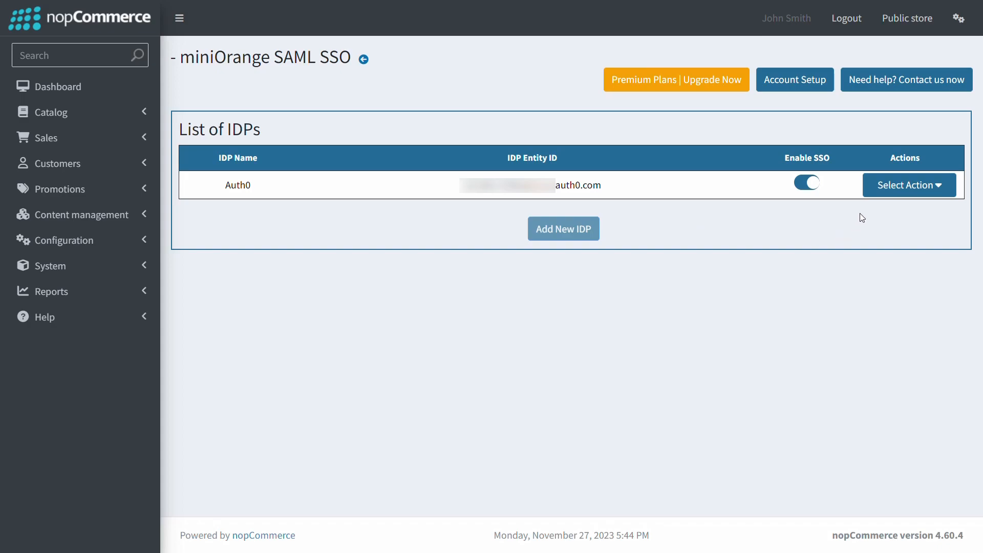
Open the SSO link for Auth0 and sign in to the store with the account's email and password.
click(871, 193)
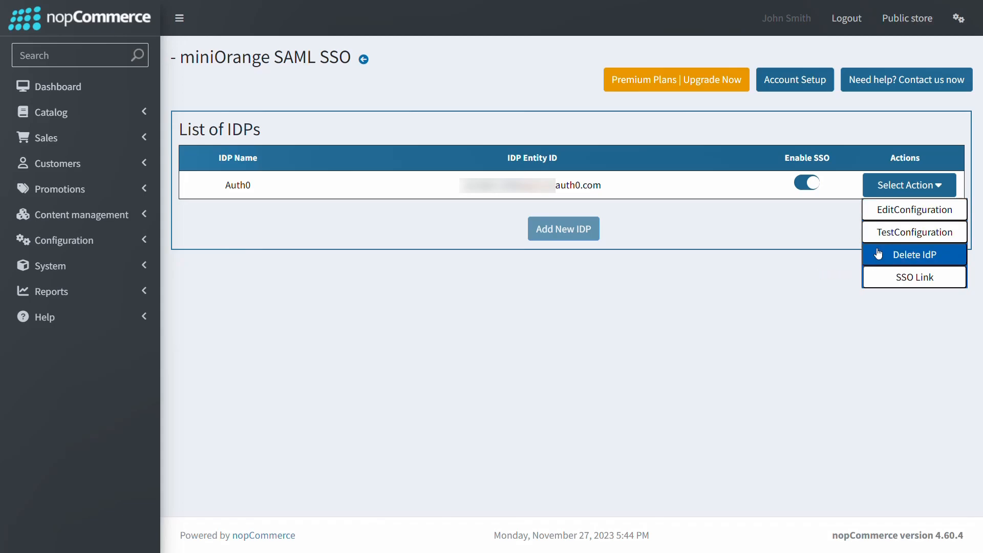
click(877, 276)
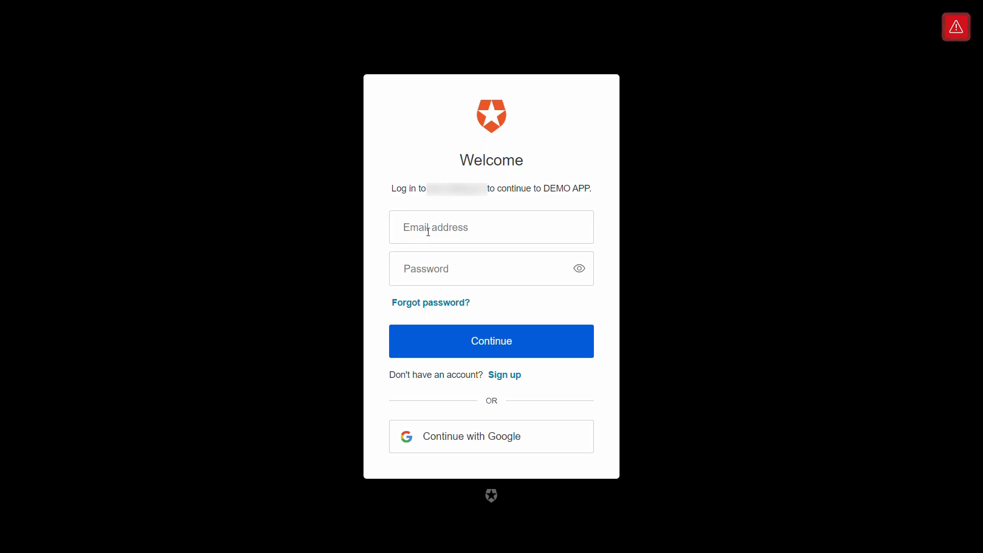
click(429, 232)
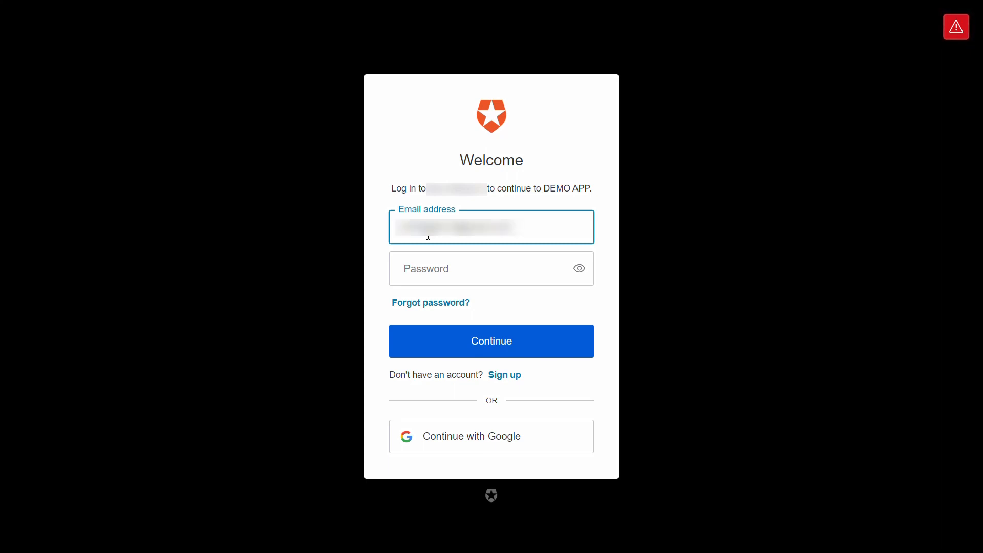
click(424, 266)
text(•••••••••)
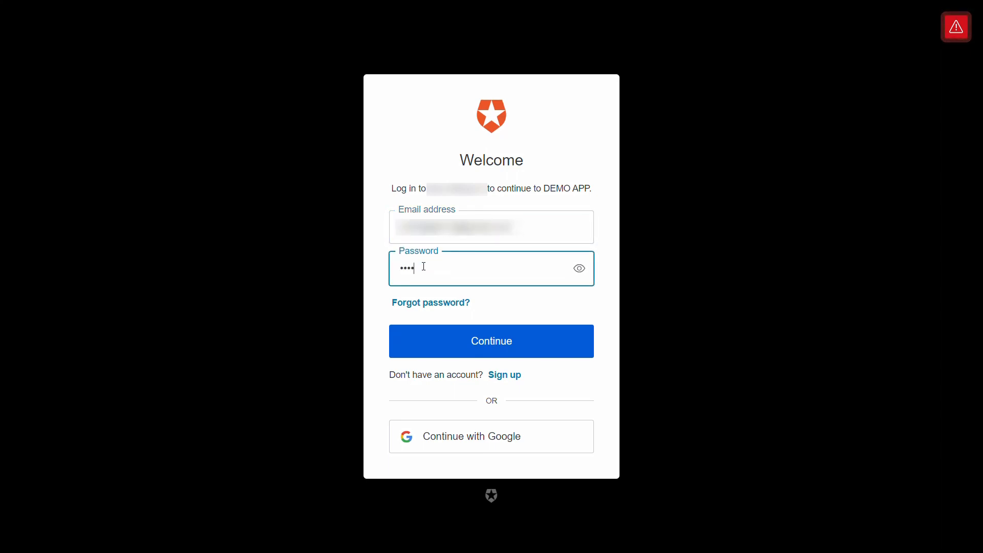
click(420, 344)
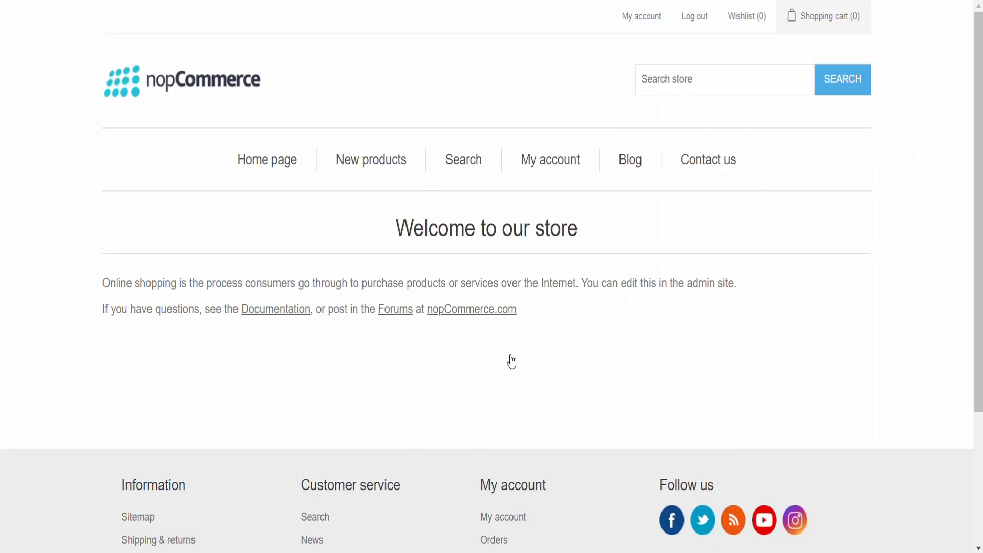